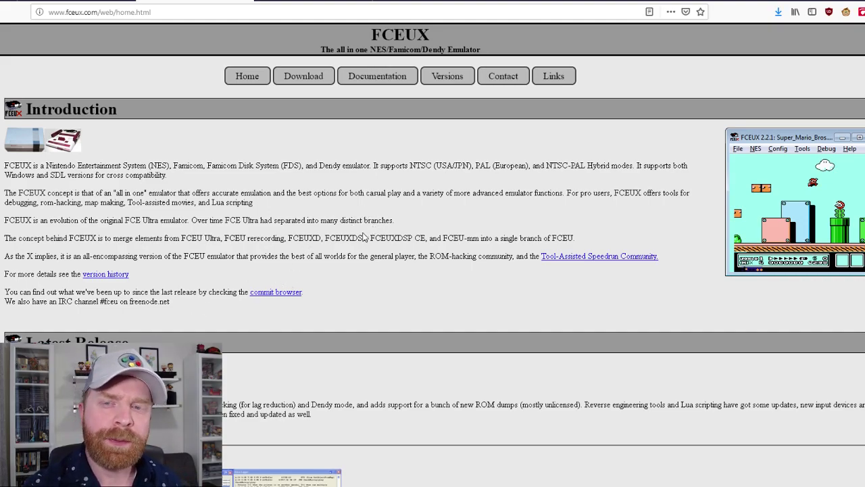
- Download the FCEUX 2.2.3 win32 binary from the site's Download page
click(296, 80)
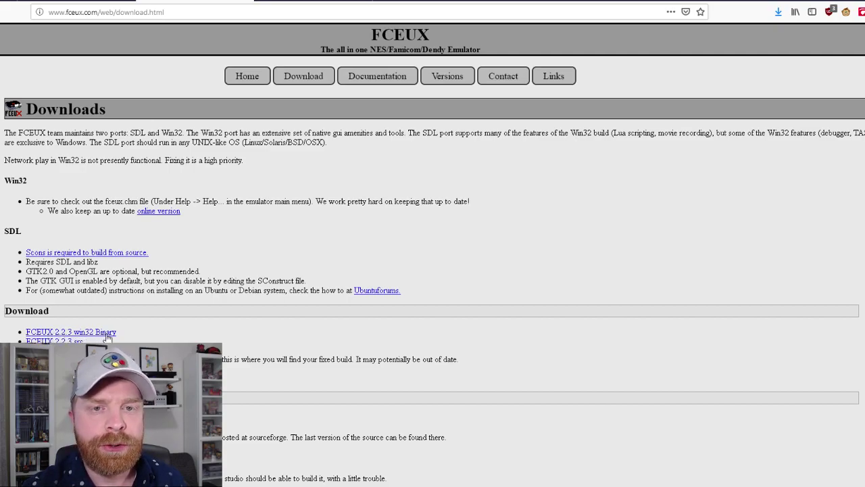
click(103, 333)
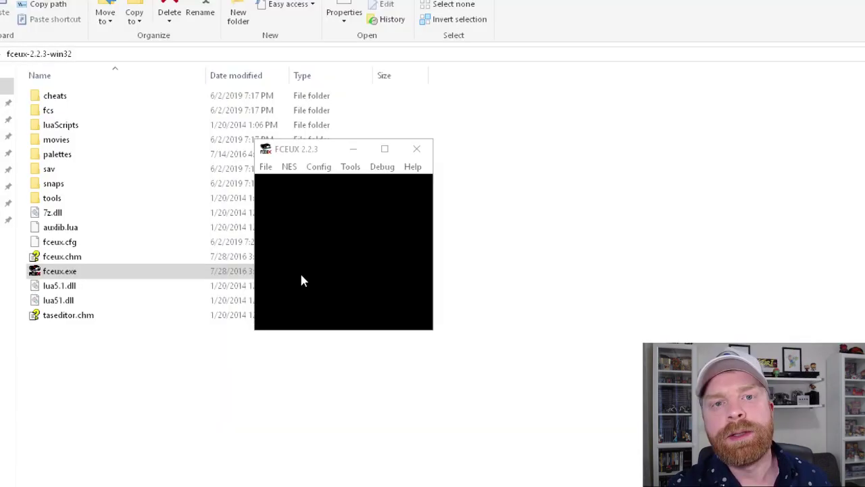
- Look through FCEUX's NES menu reset and power options and its Config menu
click(289, 167)
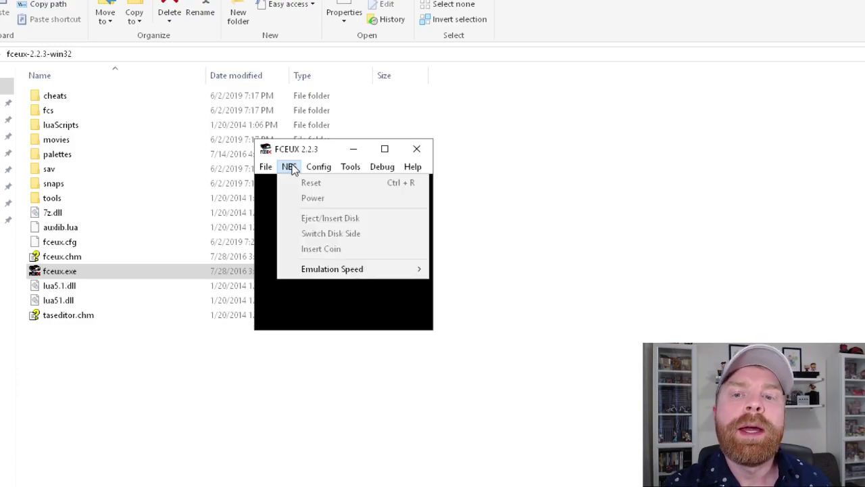
mouse_move(315, 166)
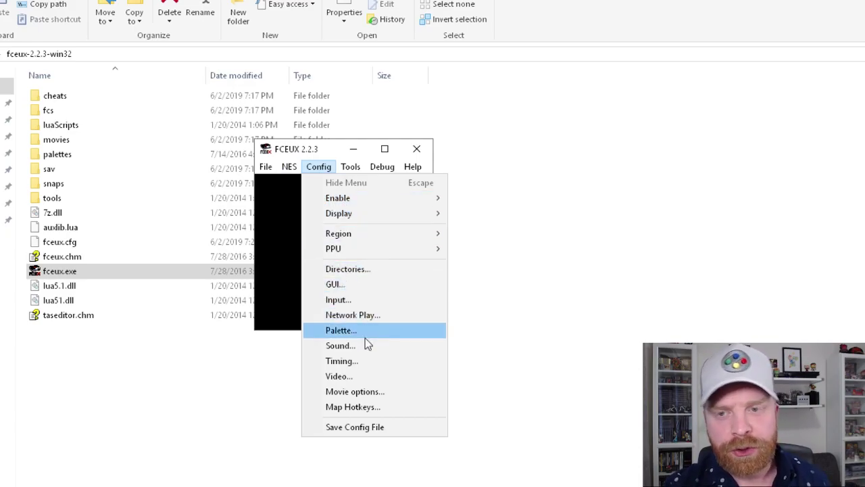
mouse_move(390, 252)
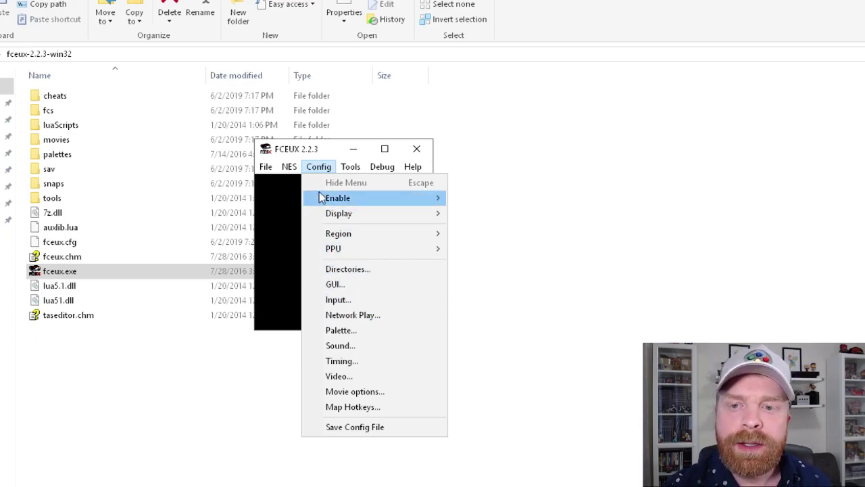
mouse_move(350, 169)
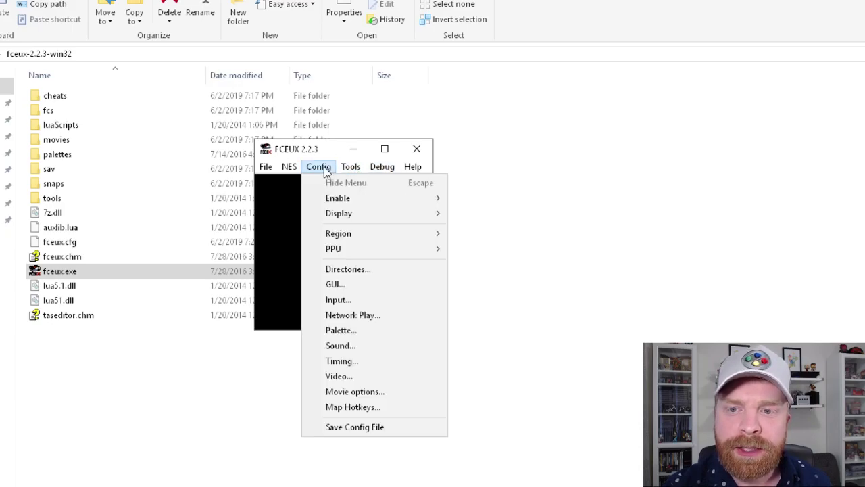
- Open Port 1's gamepad mapping and inspect the Up (JS 0 axis y-) and Right (JS 0 hat 0:1) bindings
click(346, 305)
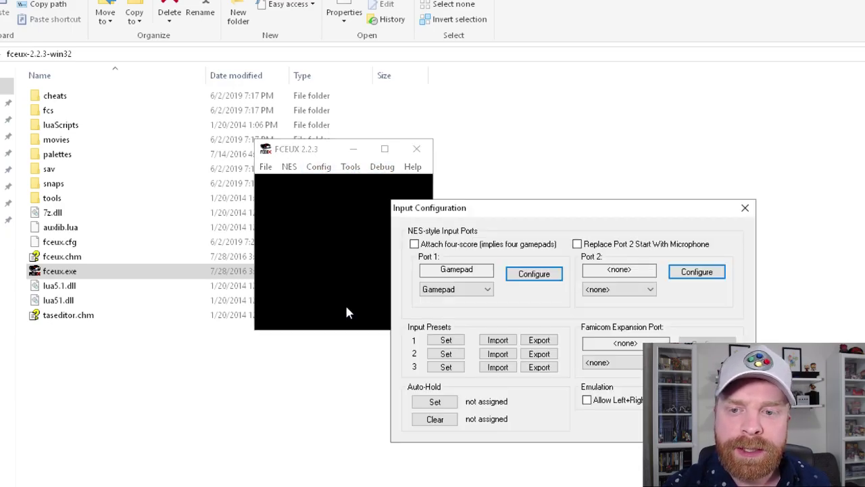
drag(467, 211, 331, 288)
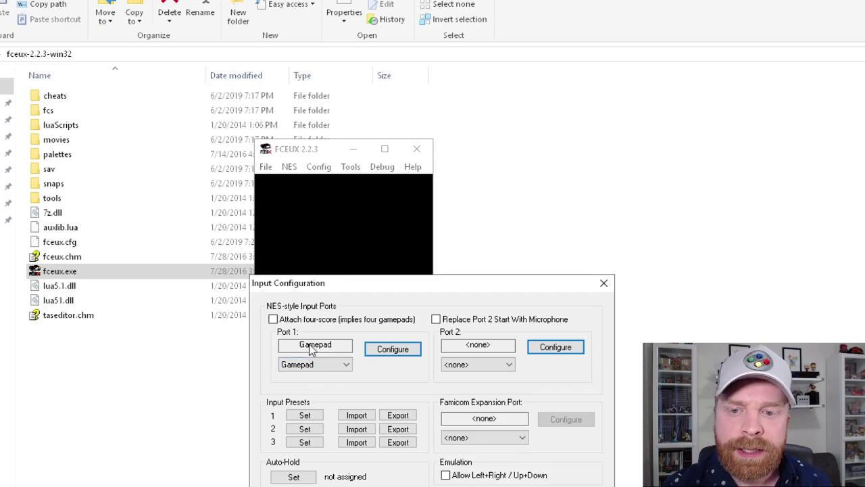
click(399, 351)
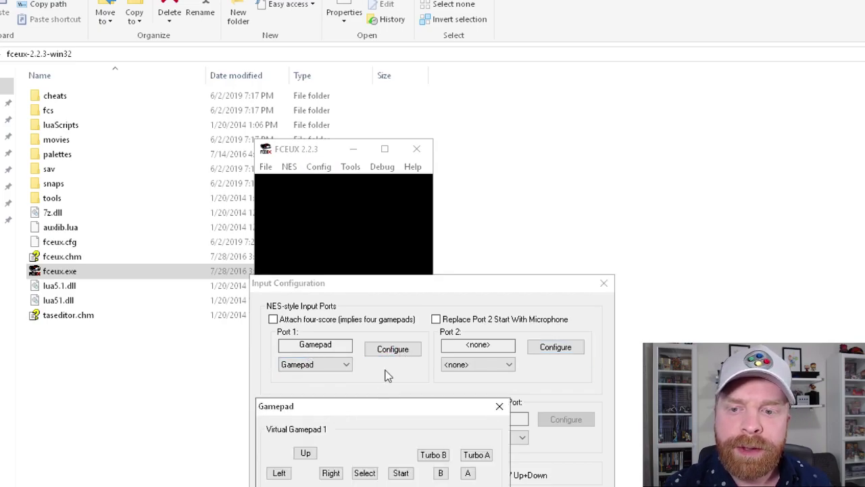
drag(375, 406, 368, 283)
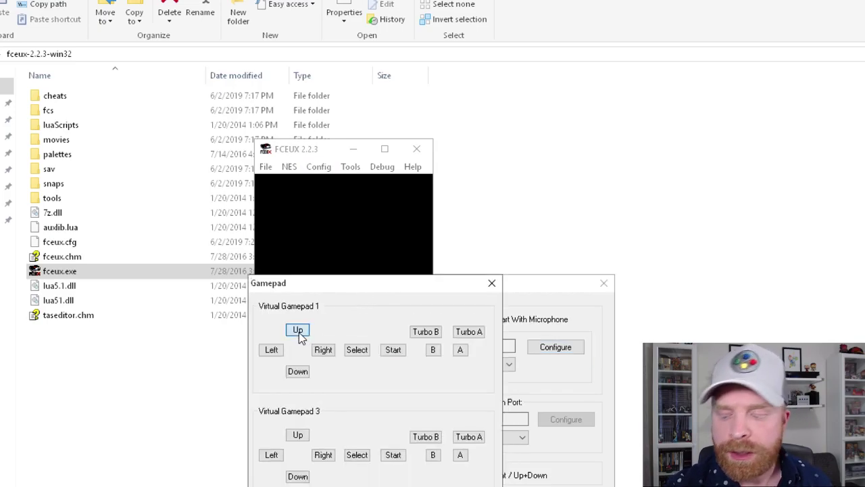
click(298, 332)
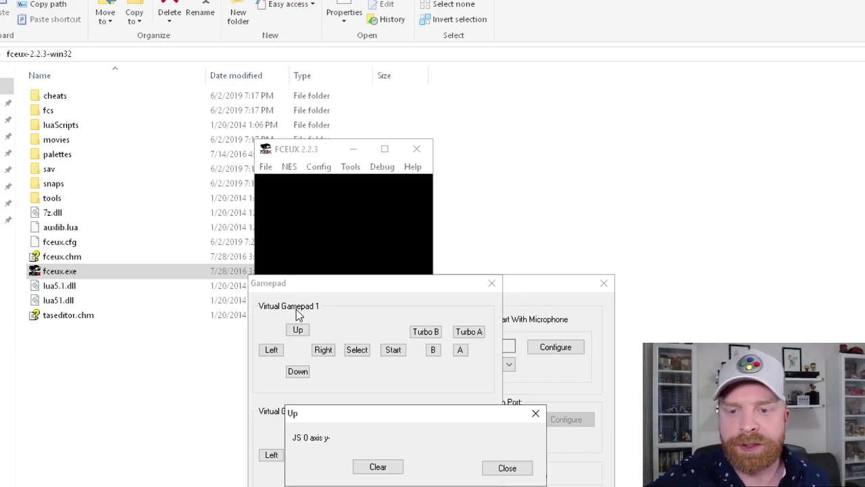
click(520, 469)
click(330, 354)
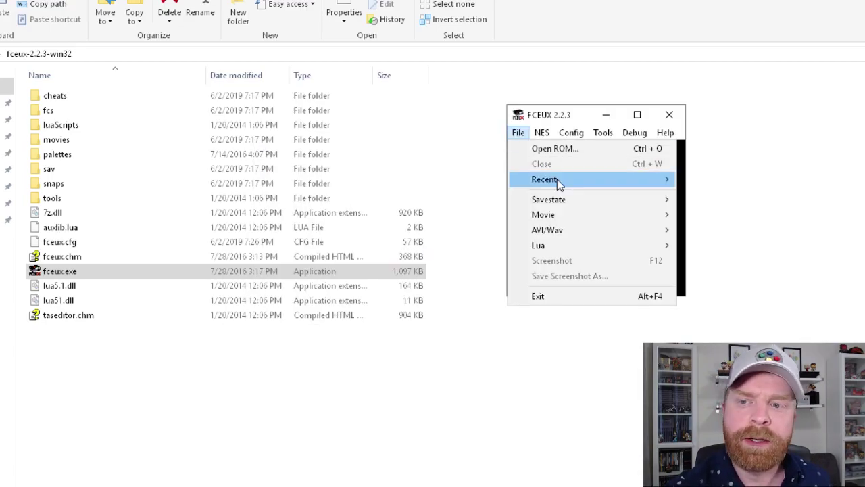
- Look through FCEUX's File and Tools menus, then close the emulator
mouse_move(567, 213)
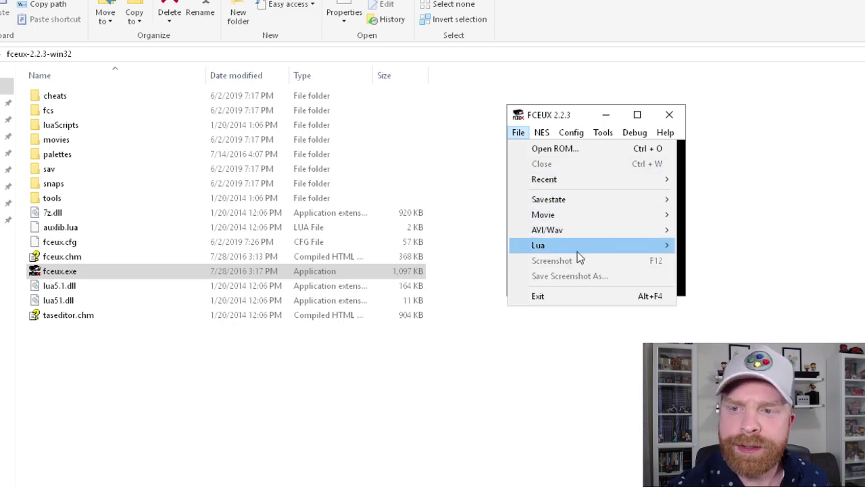
mouse_move(577, 252)
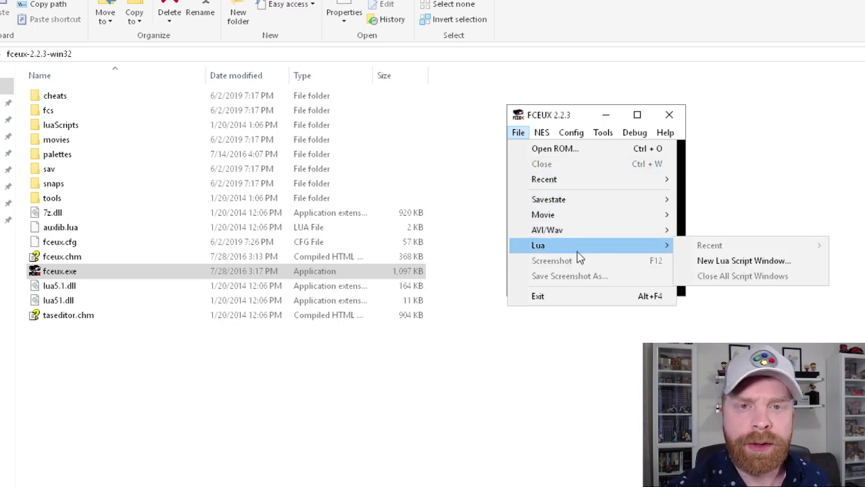
click(518, 133)
click(602, 132)
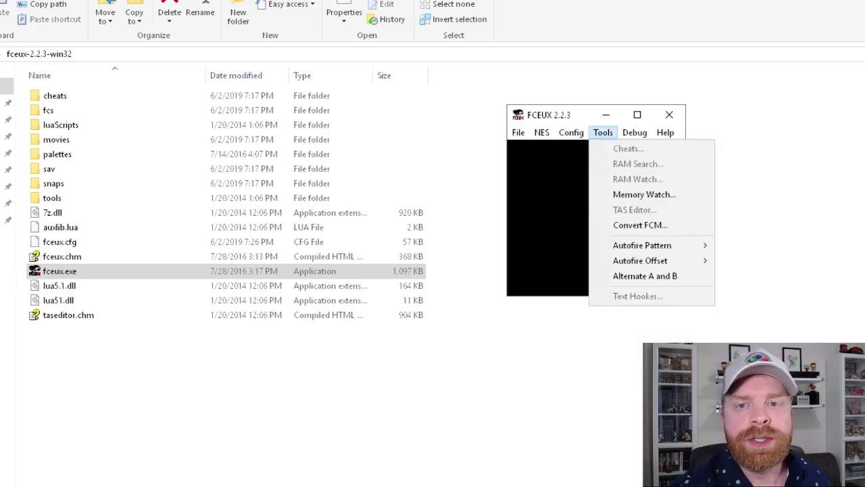
click(577, 321)
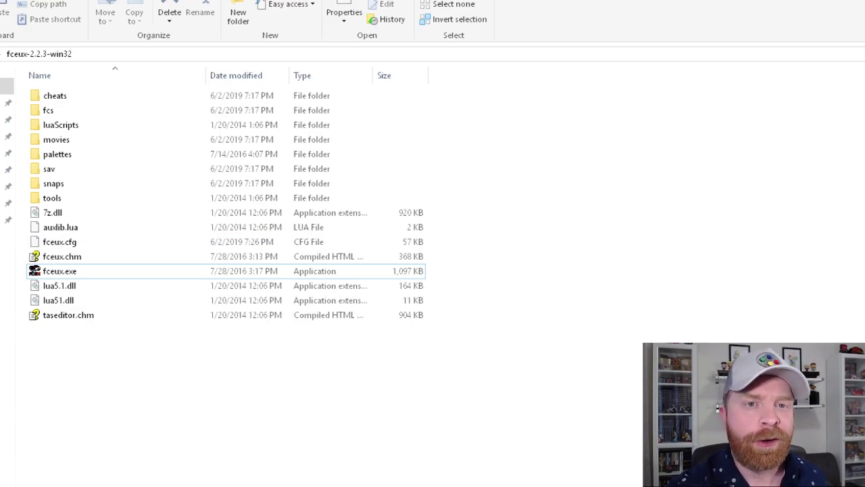
- Relaunch fceux.exe and look over its File and Debug menus
key(Return)
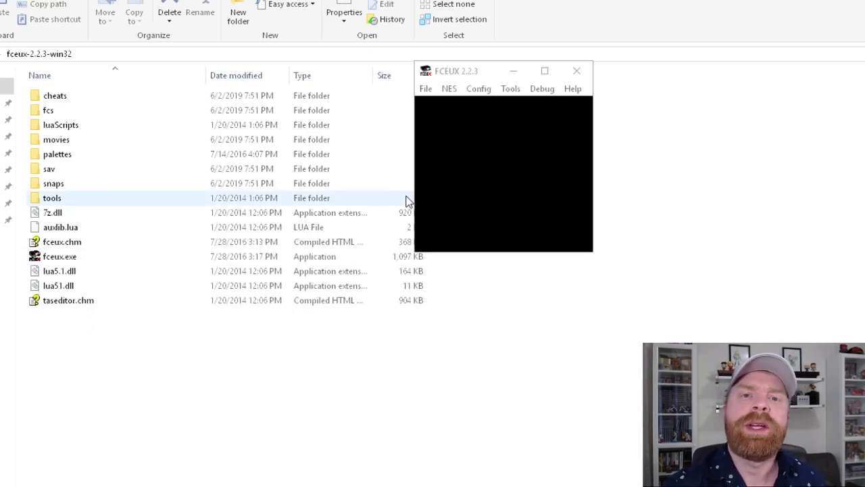
click(423, 90)
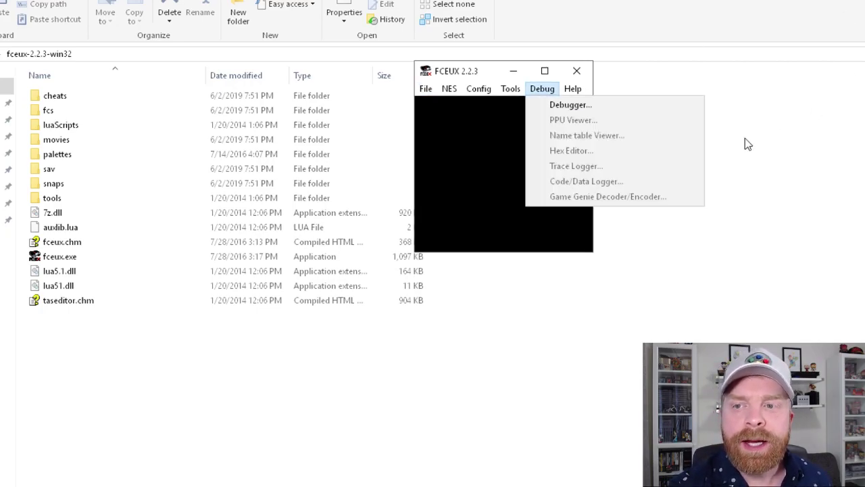
click(440, 193)
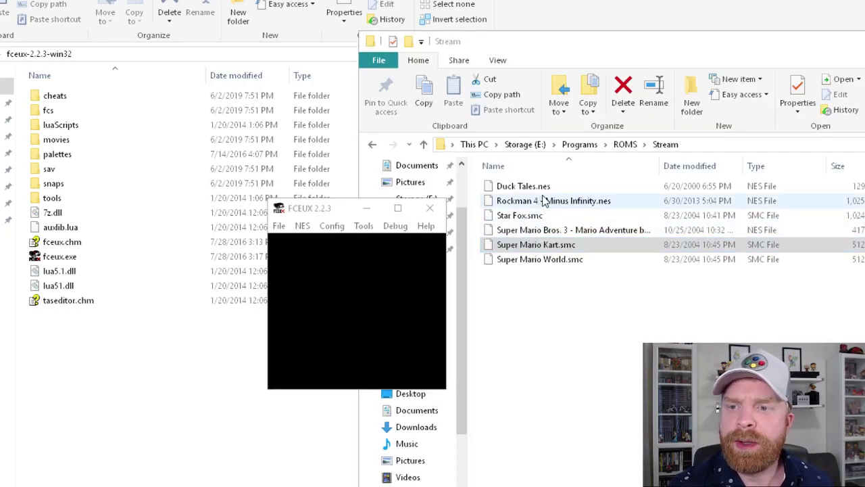
- Load Duck Tales.nes into FCEUX fullscreen, start the game and choose The Amazon
click(547, 190)
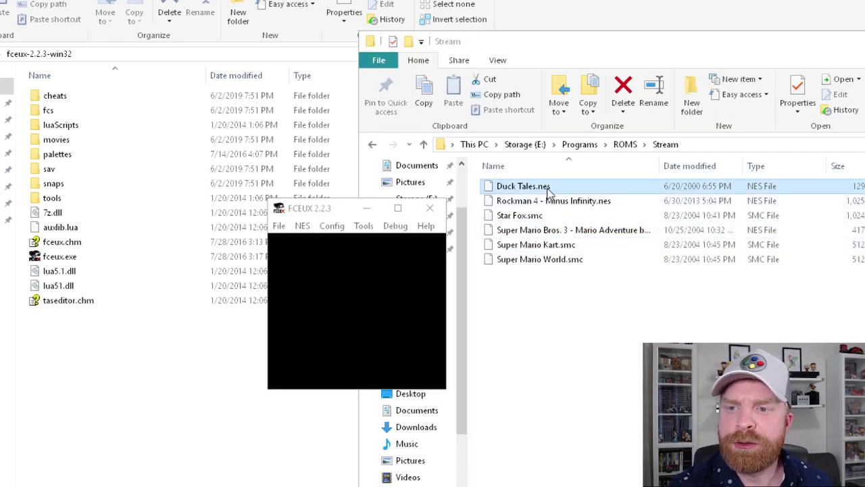
drag(549, 191, 349, 280)
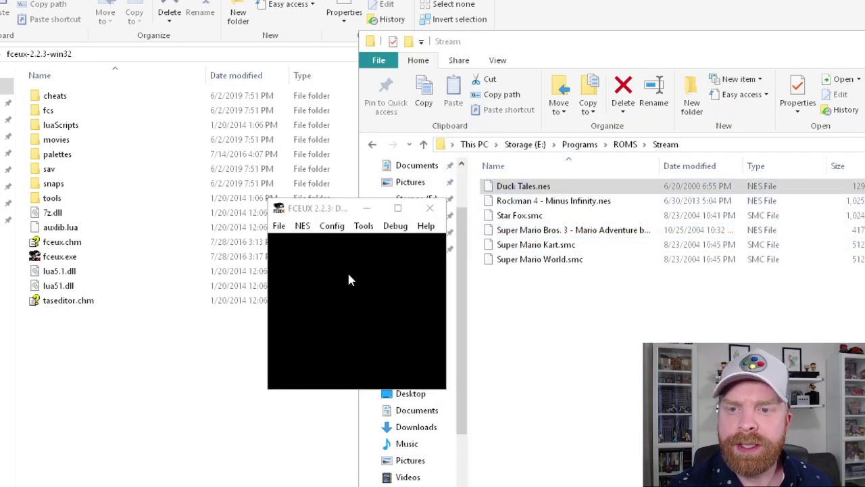
key(alt+Return)
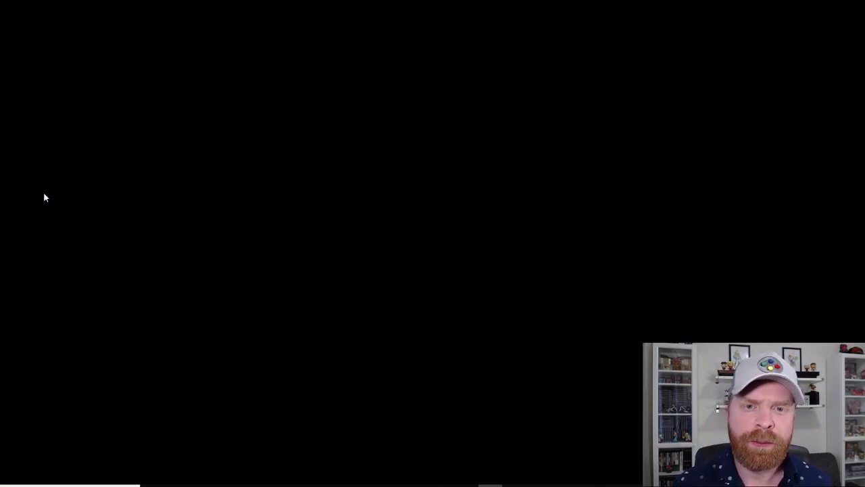
key(Return)
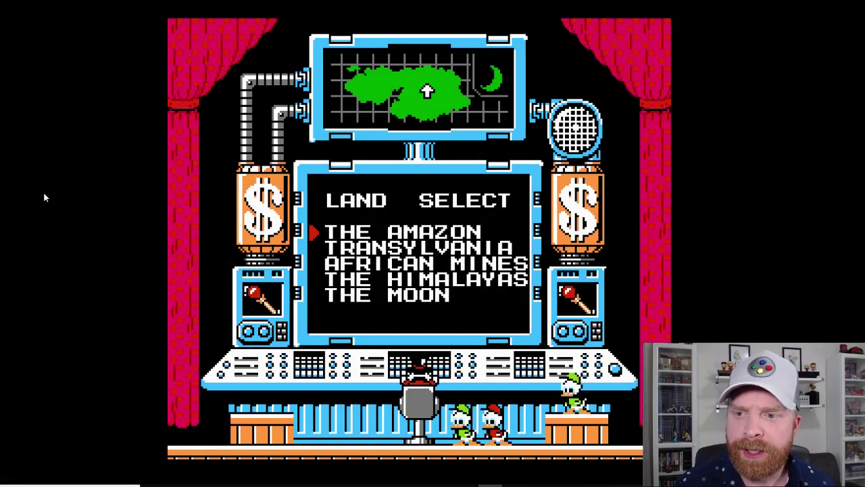
key(Return)
- Play Scrooge rightward through the Amazon, bouncing off the gorilla and collecting 6000 in money
key(Right)
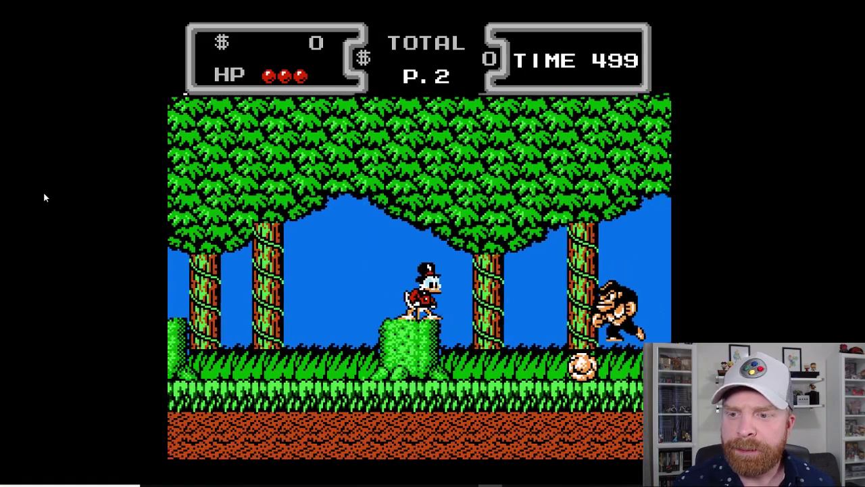
key(Right)
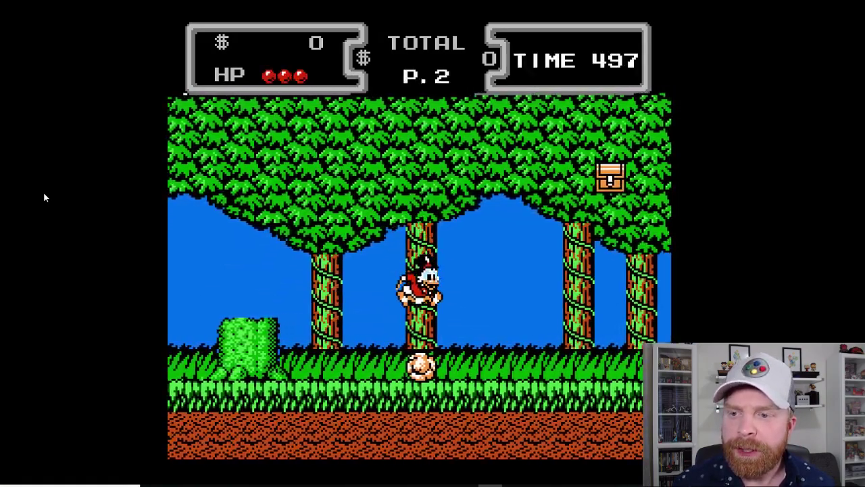
key(Right)
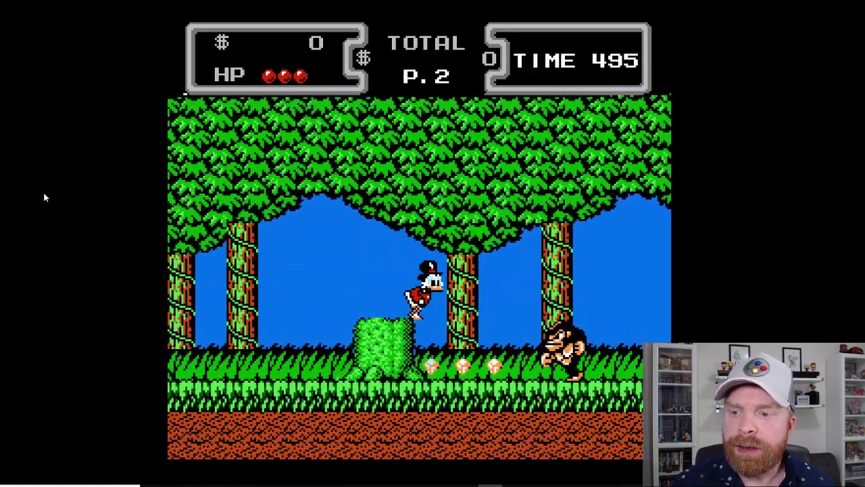
key(Right)
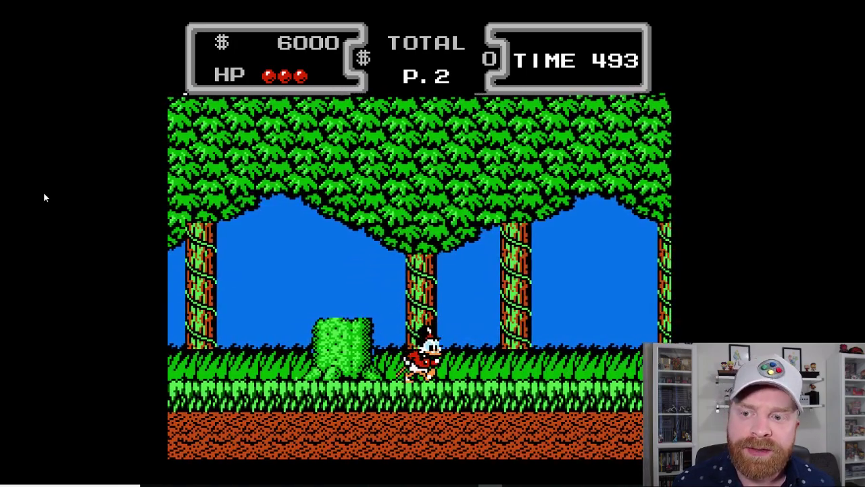
key(Right)
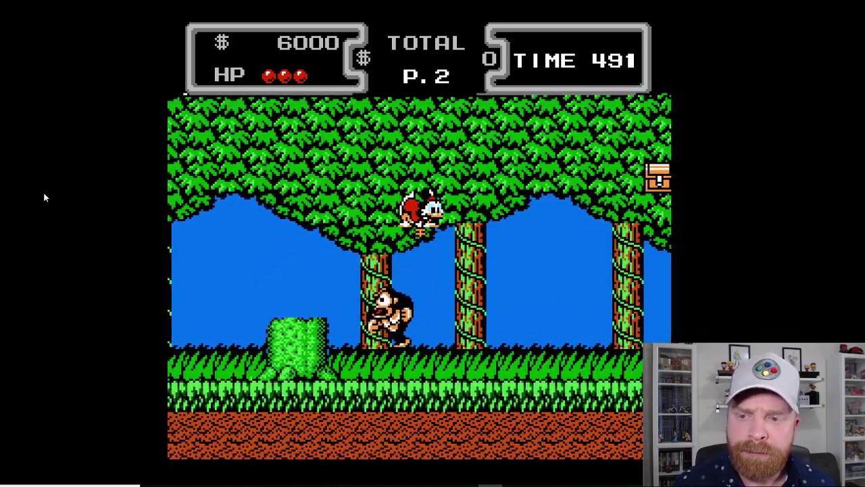
key(Right)
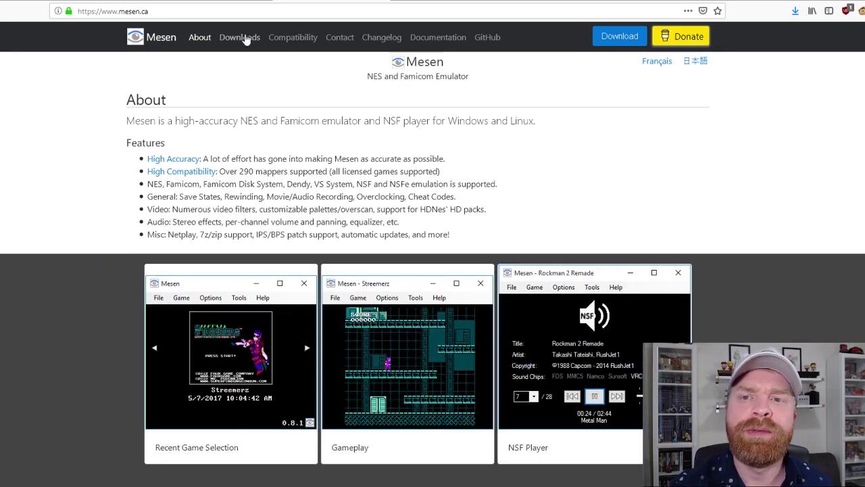
- Jump from mesen.ca's feature list to the Downloads section for version 0.9.7
click(248, 39)
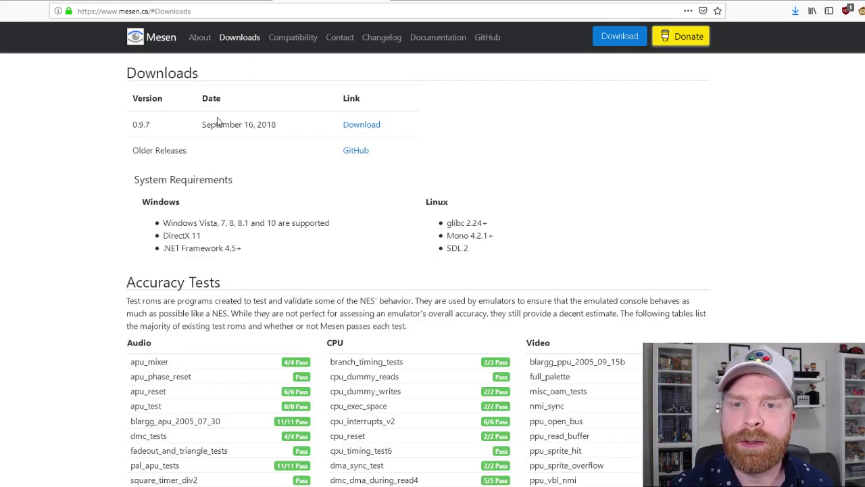
- Download the Mesen 0.9.7 zip from the Downloads section
click(358, 127)
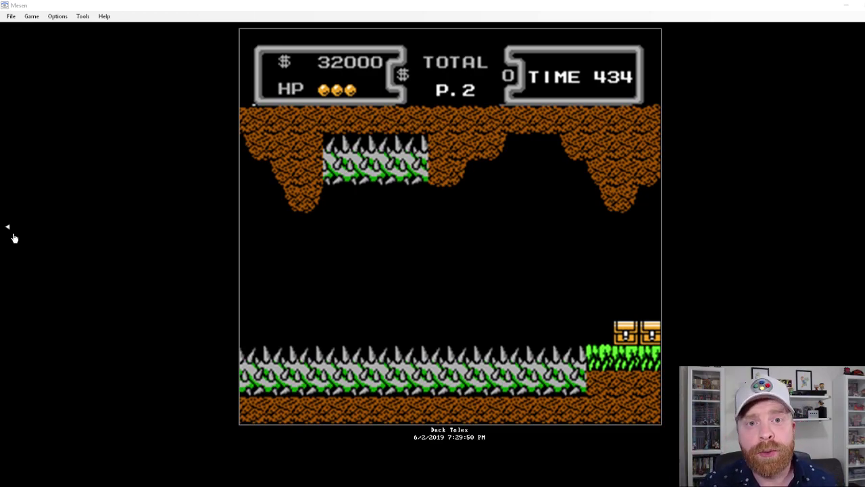
- Load Duck Tales from Mesen's recent games screen and walk Scrooge left under the gorilla
click(598, 221)
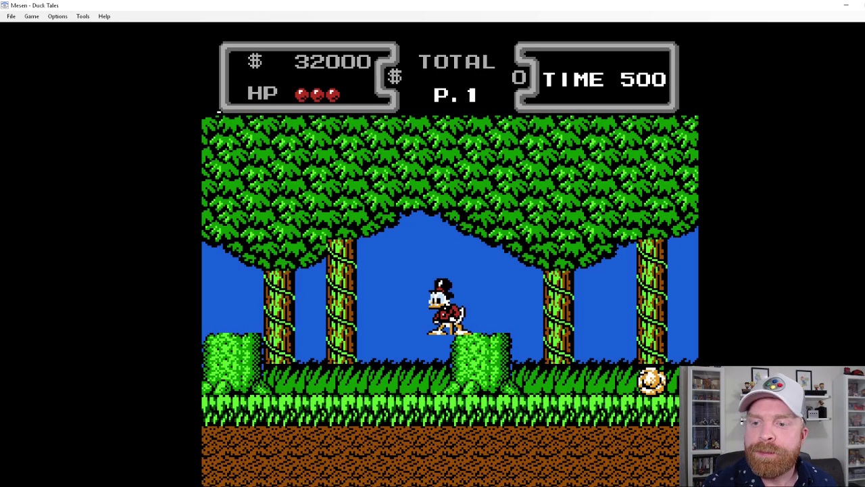
key(Left)
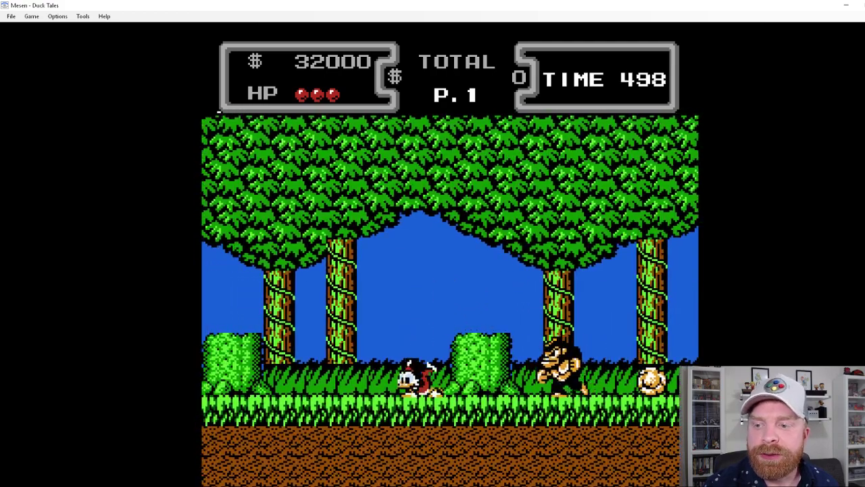
key(Left)
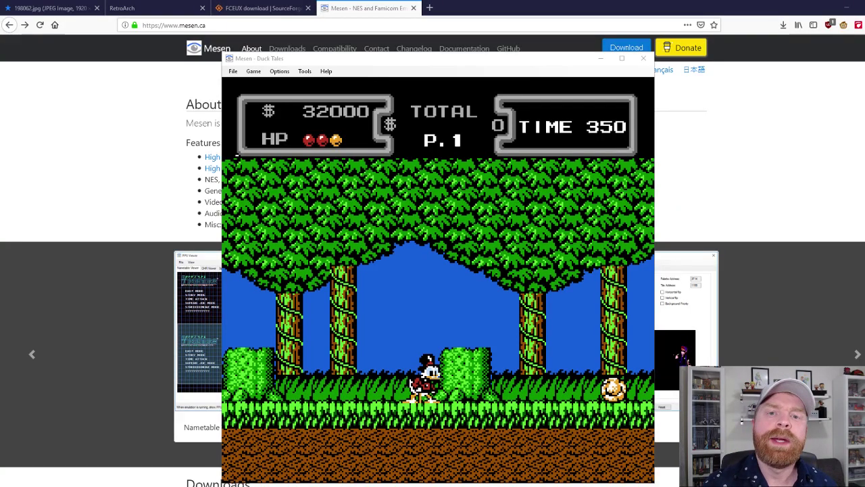
- Look over Mesen's File menu save state slots and the Game menu options
click(232, 71)
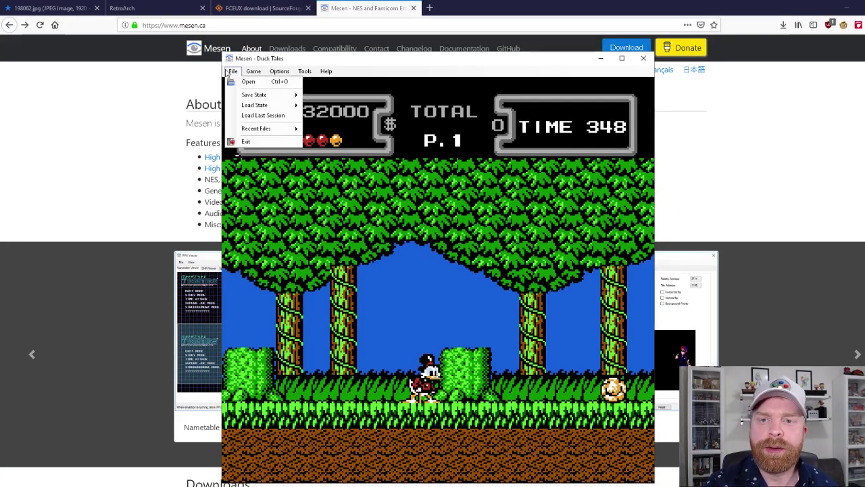
mouse_move(256, 98)
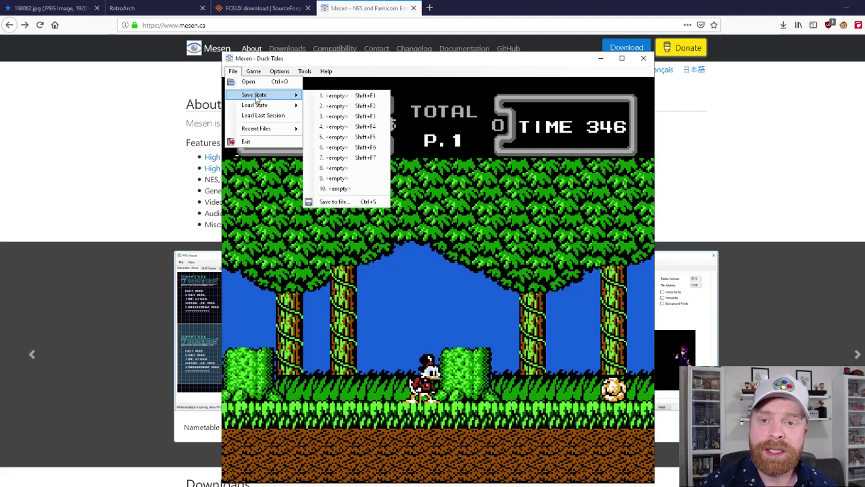
mouse_move(277, 108)
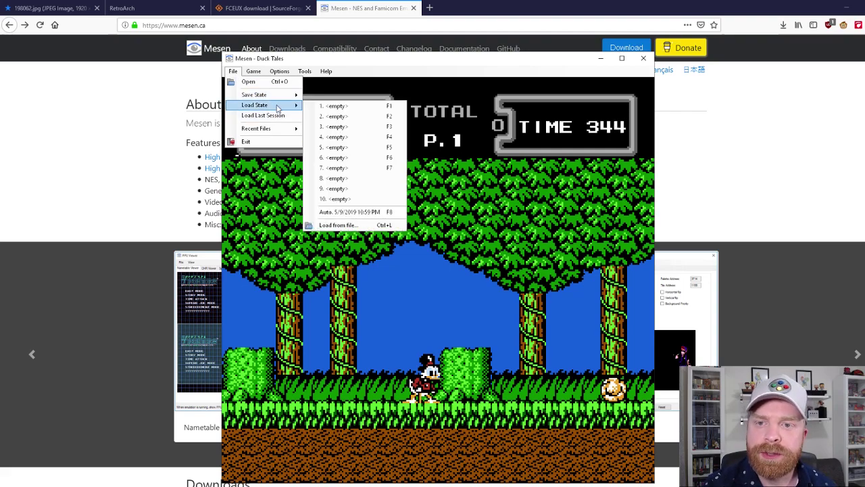
click(253, 72)
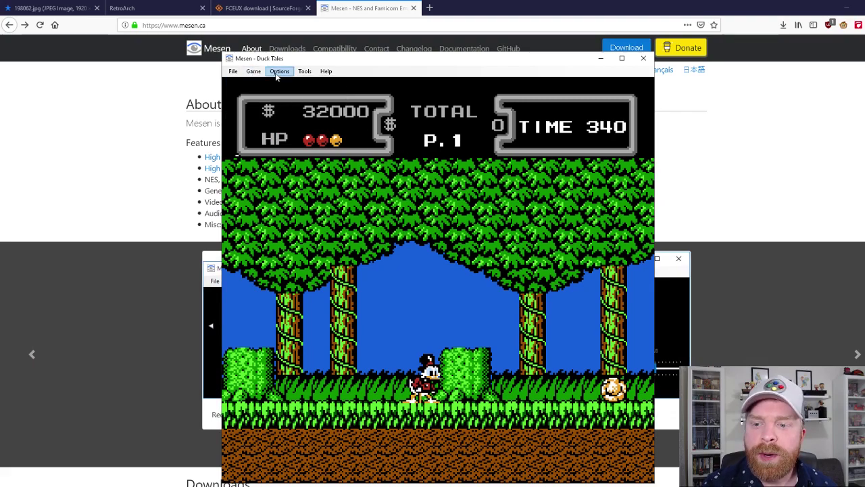
- Apply the xBRZ 3x video filter and preview it by walking Scrooge left and right
click(277, 73)
mouse_move(287, 83)
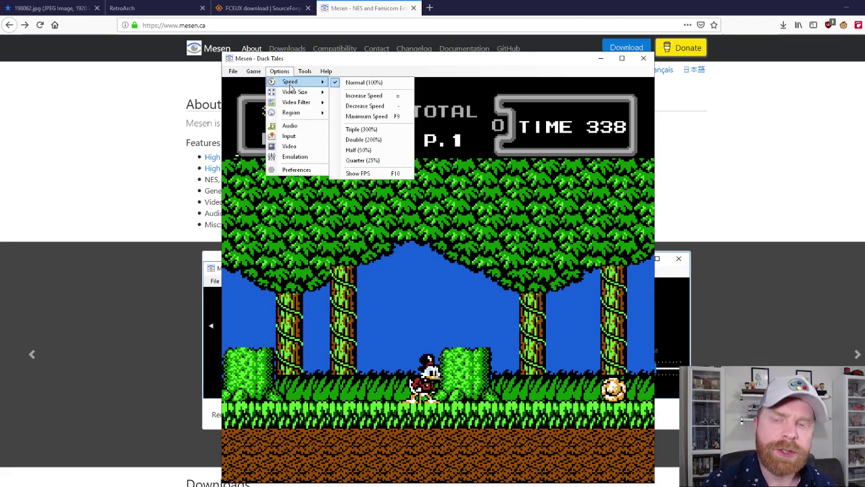
mouse_move(296, 103)
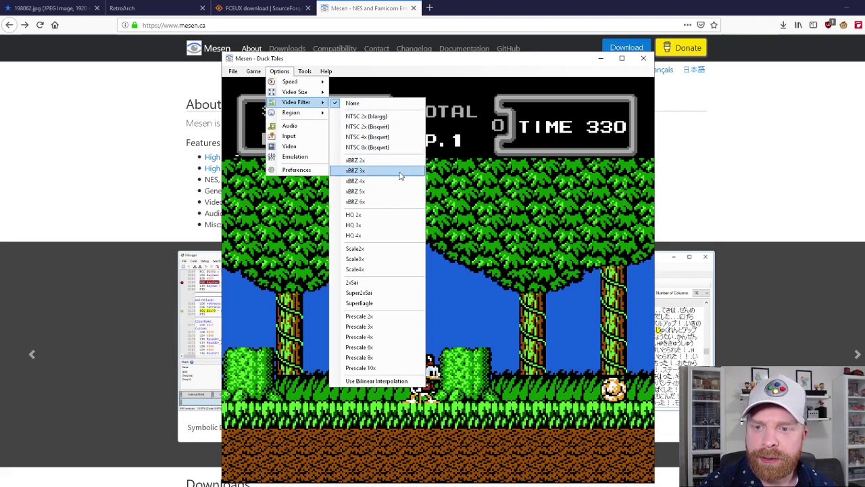
click(387, 181)
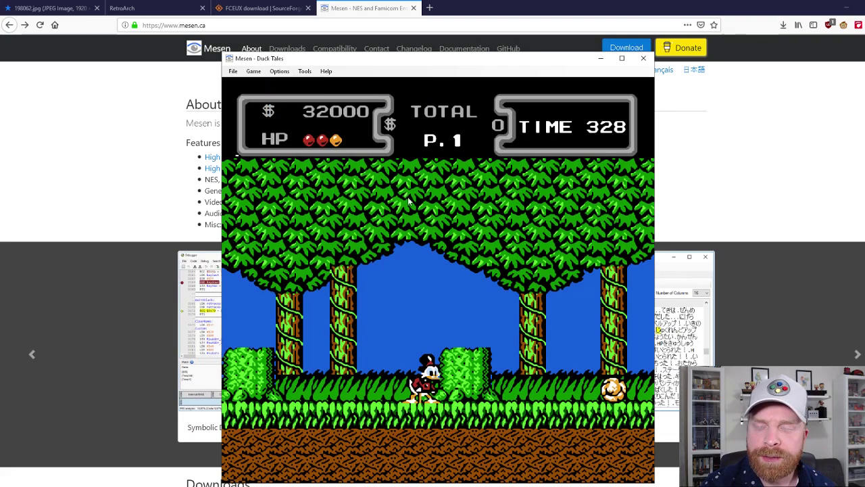
key(Left)
key(Right)
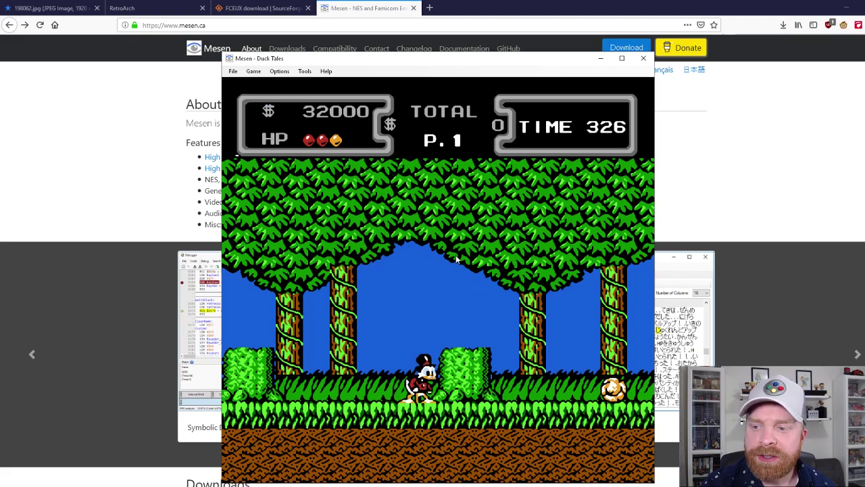
- Set the video filter back to None and view the filter choices again
click(280, 72)
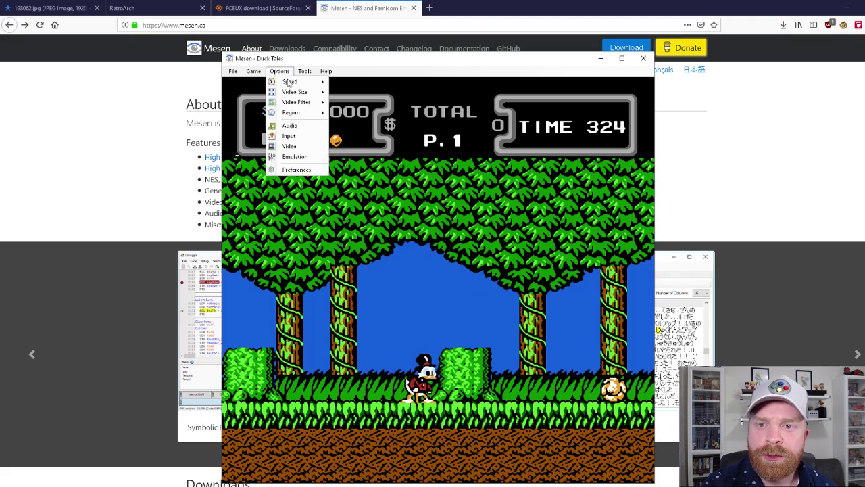
click(348, 102)
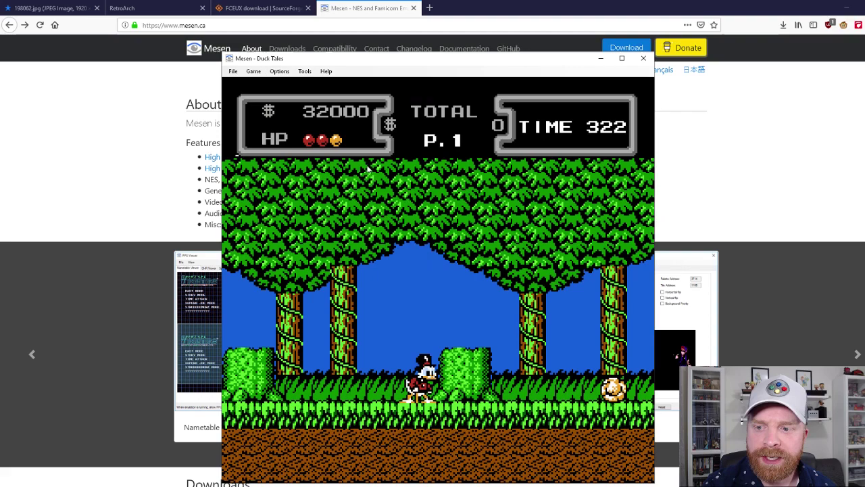
key(Left)
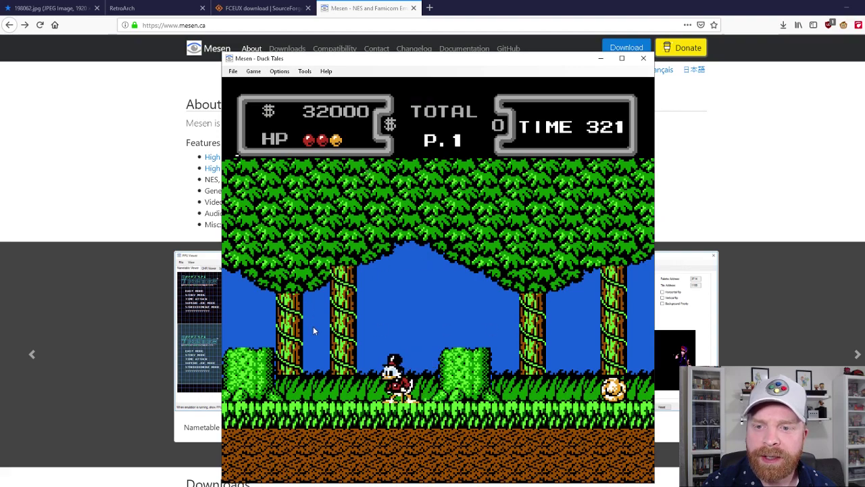
click(288, 75)
mouse_move(307, 105)
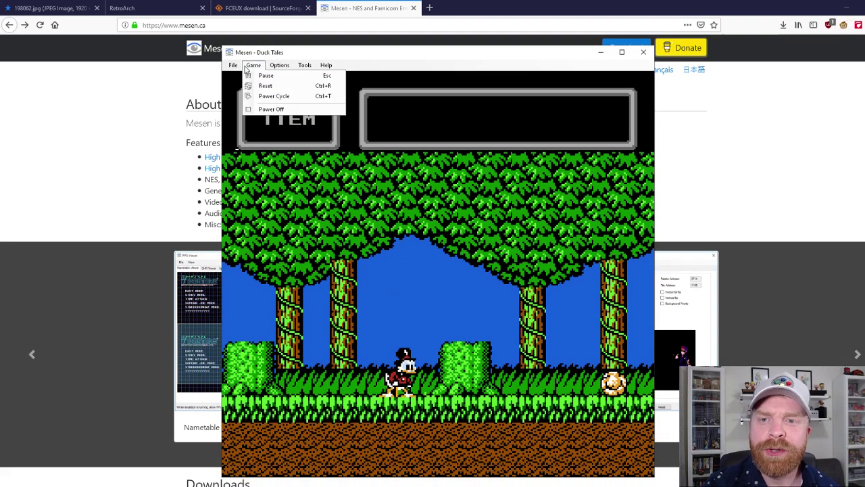
mouse_move(239, 65)
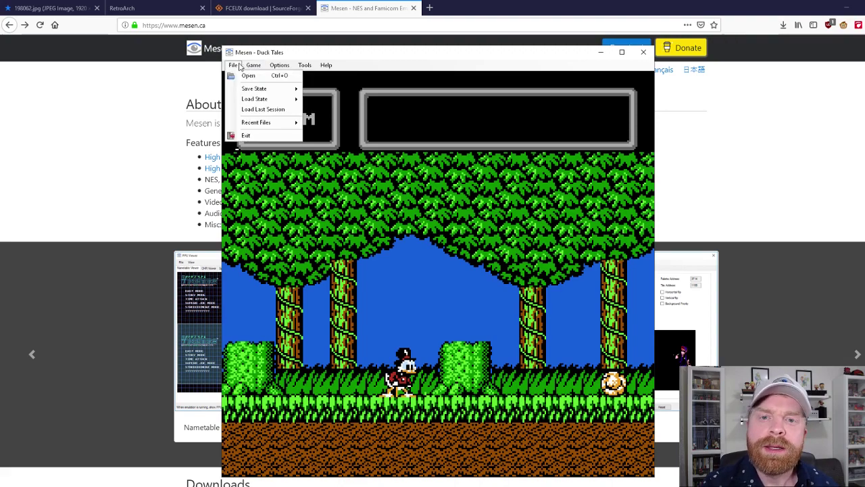
mouse_move(304, 64)
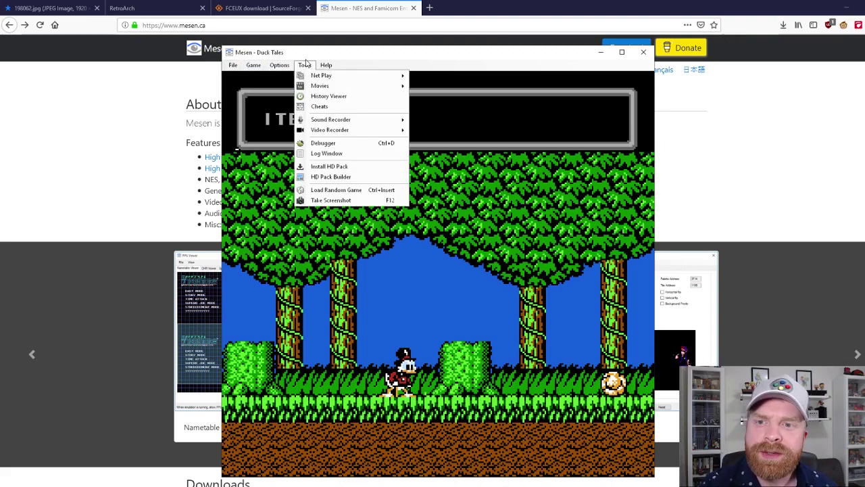
mouse_move(382, 86)
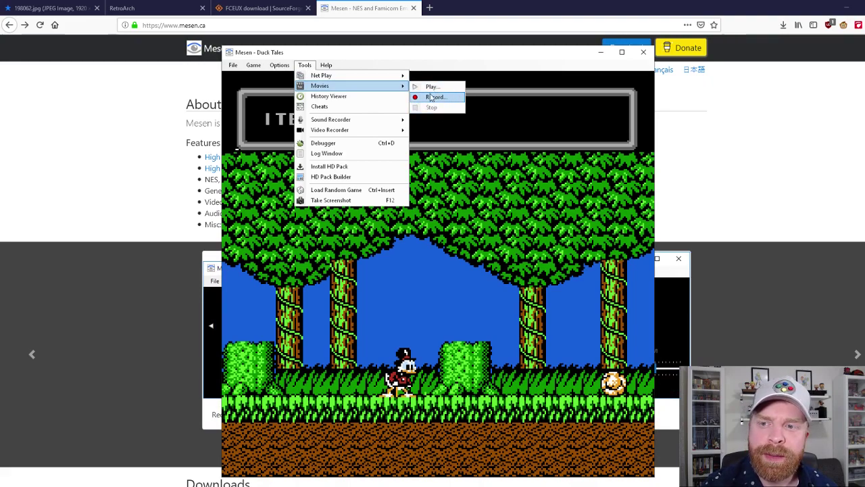
mouse_move(379, 120)
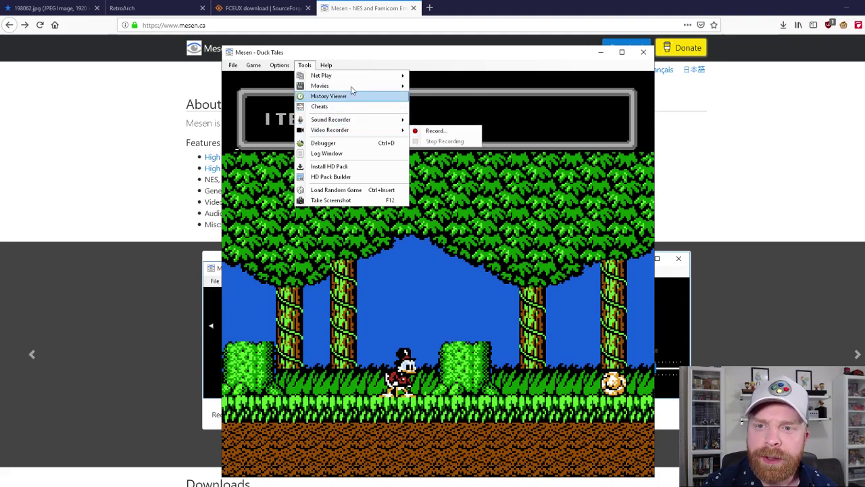
mouse_move(350, 77)
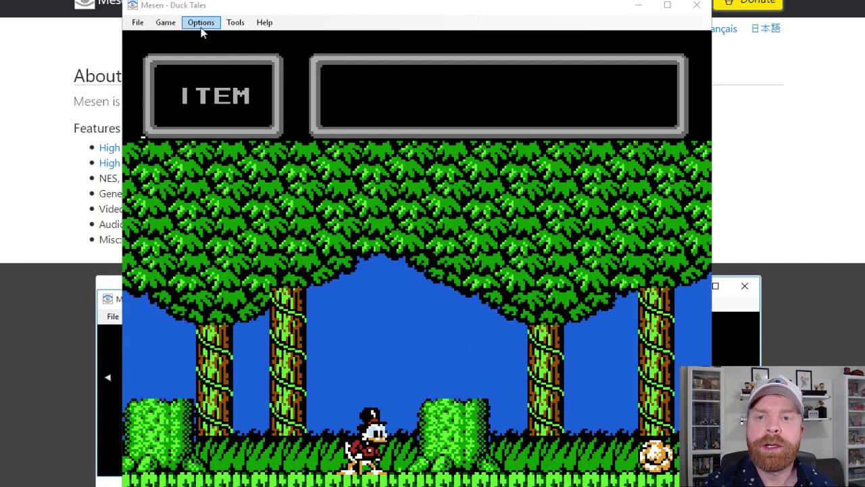
click(279, 69)
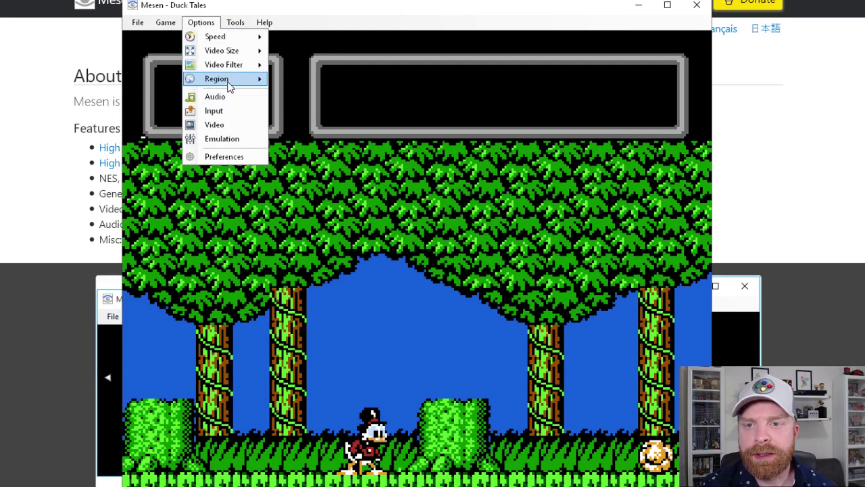
- Open Player 1's standard controller key bindings from Options > Input and move the window up-left
click(241, 112)
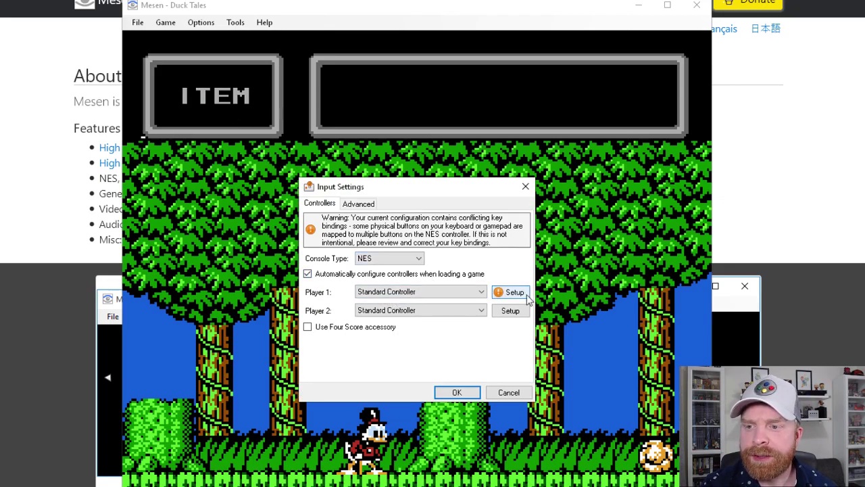
click(513, 292)
drag(562, 364, 296, 223)
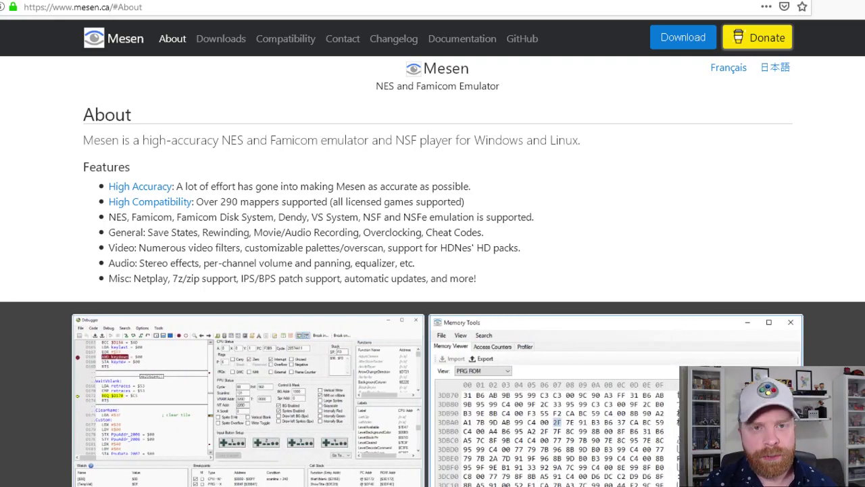
- Cycle through the Firefox tabs from the Mesen site past FCEUX to RetroArch's About page
right_click(556, 2)
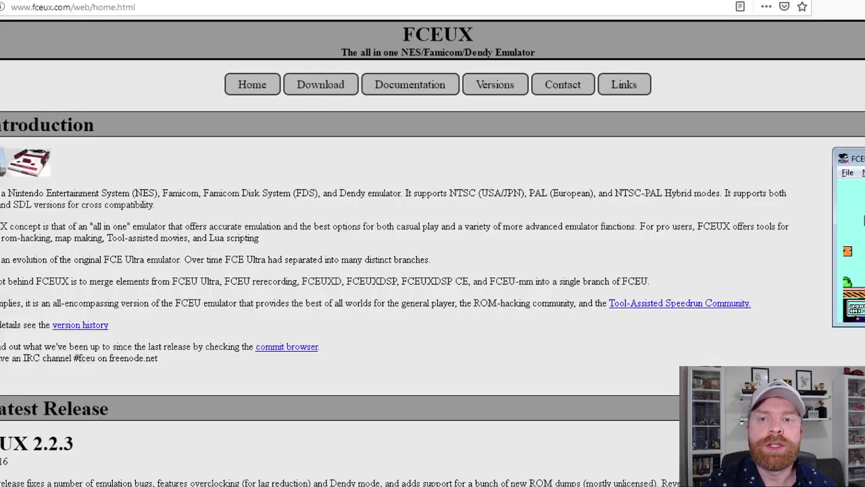
key(ctrl+Tab)
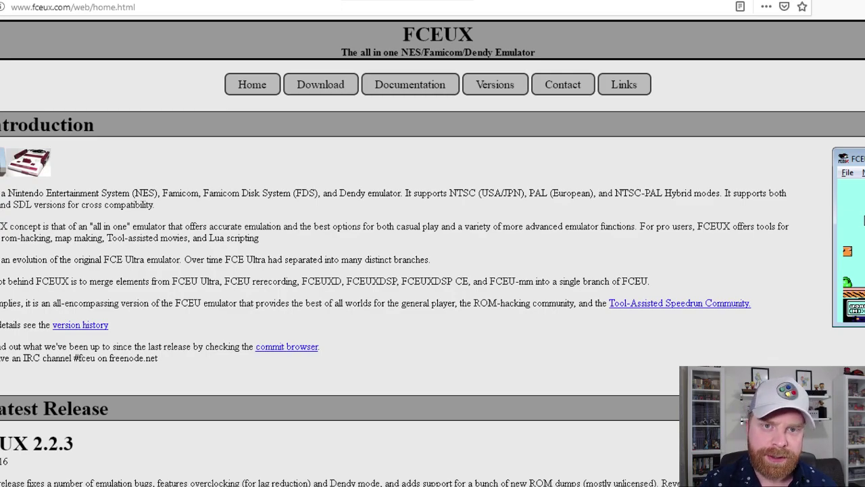
key(ctrl+Tab)
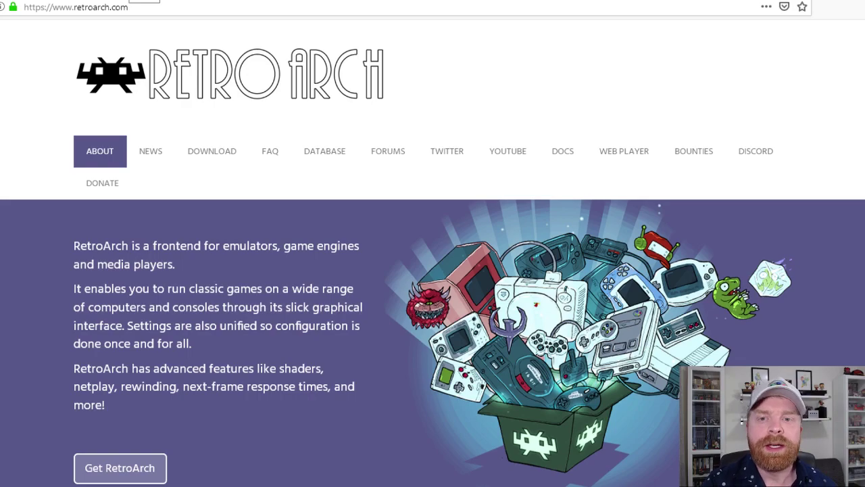